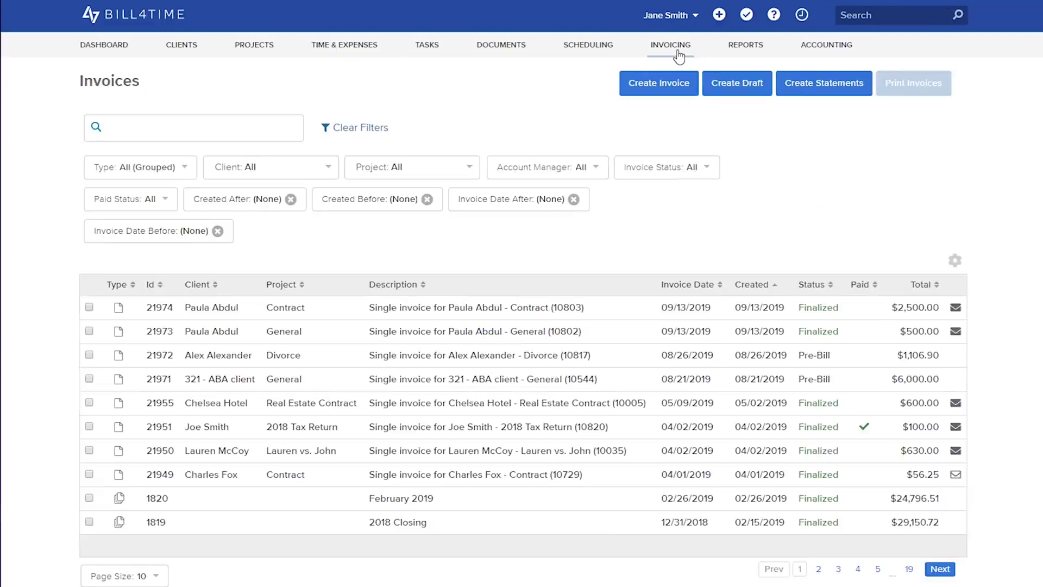
# Create a new invoice and set its Billing Through Date to 08/31/2019.
pyautogui.click(669, 87)
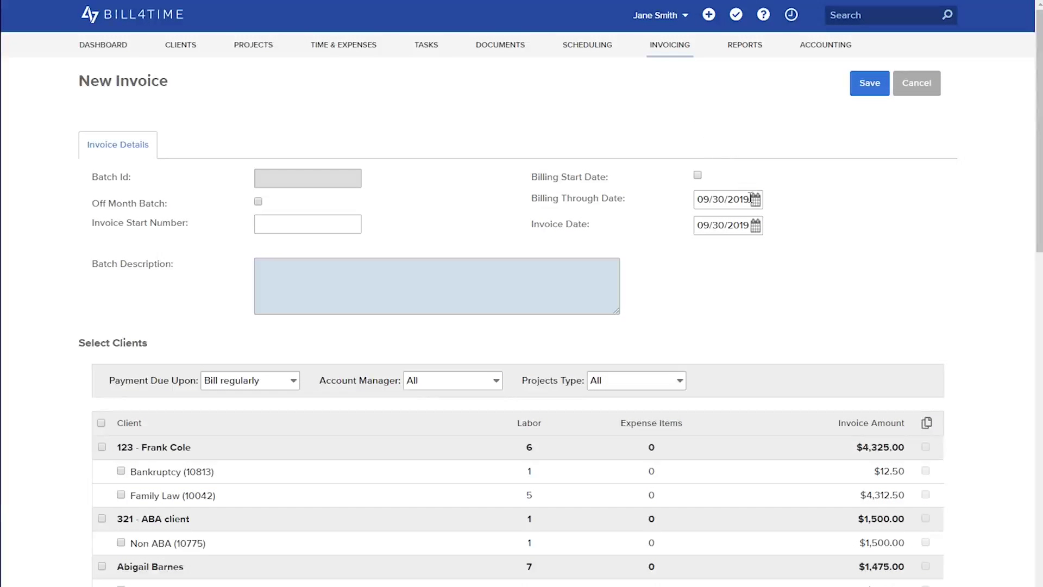
pyautogui.click(751, 199)
pyautogui.click(702, 219)
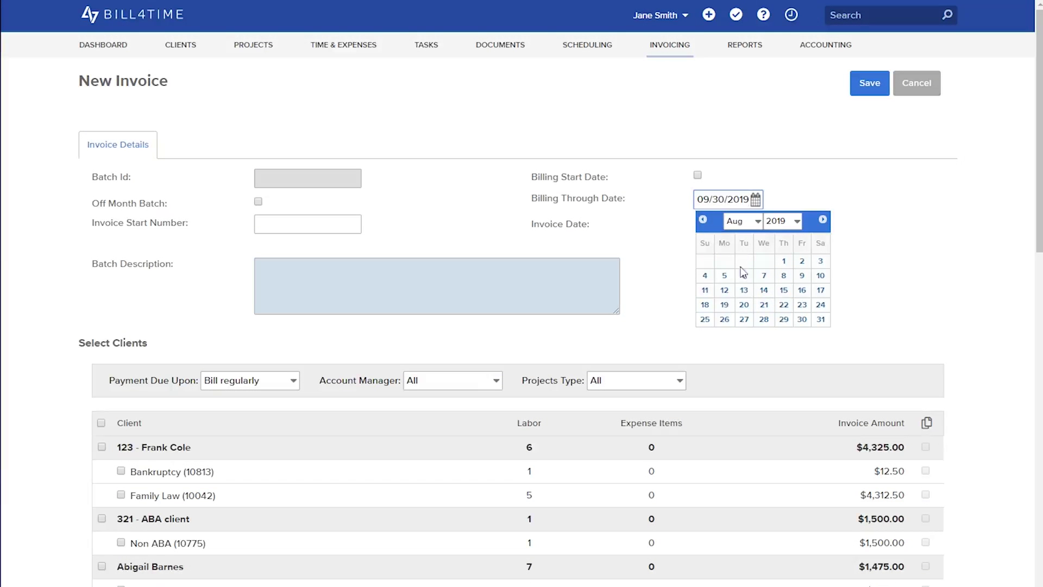
pyautogui.click(821, 320)
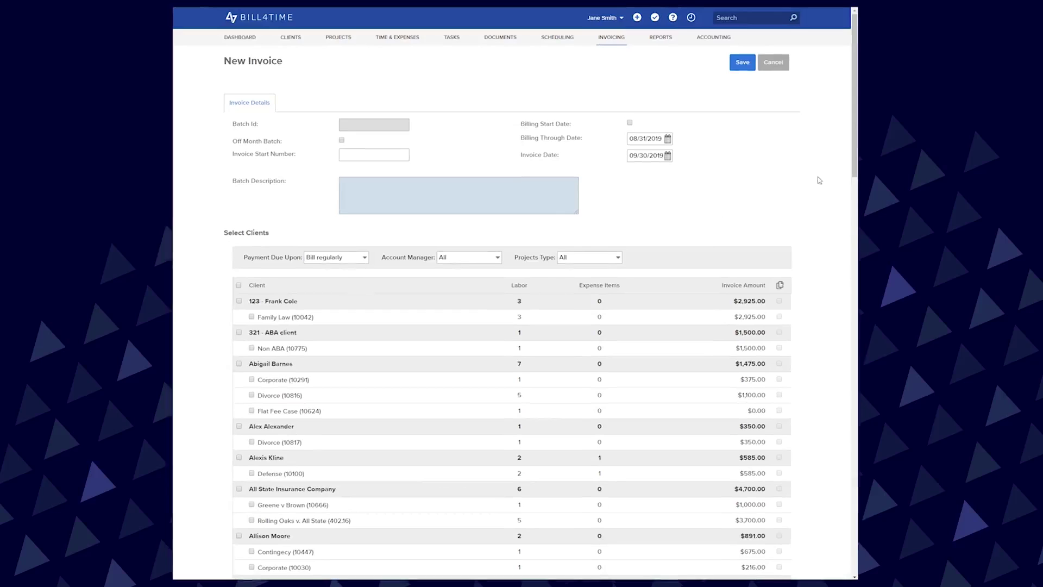
# Bill only client matter 1015-0012 ($625.00), leaving the $4,255.00 and Development Contract clients unselected.
pyautogui.scroll(-6, 829, 175)
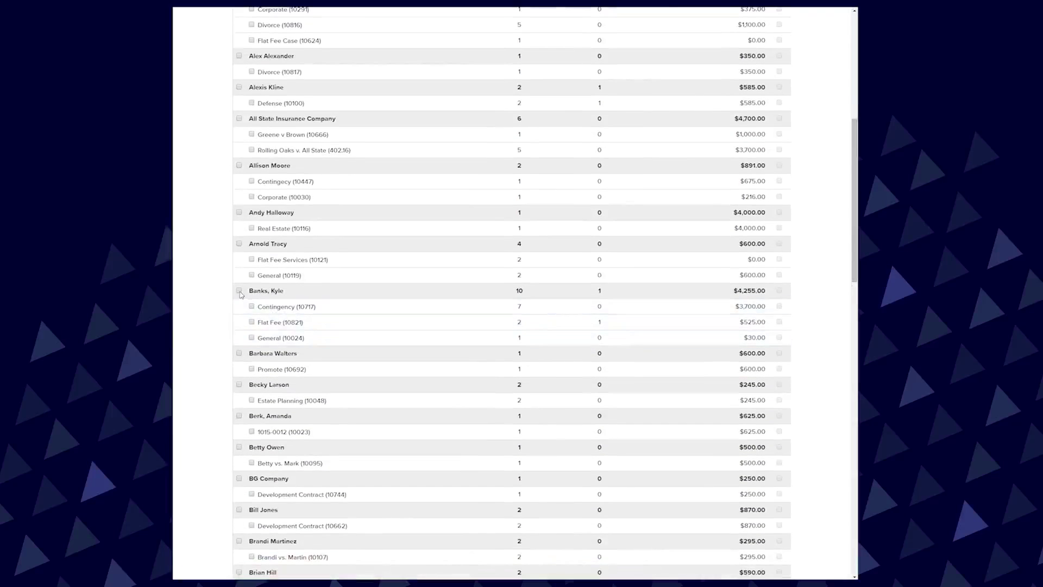
pyautogui.click(239, 291)
pyautogui.click(239, 417)
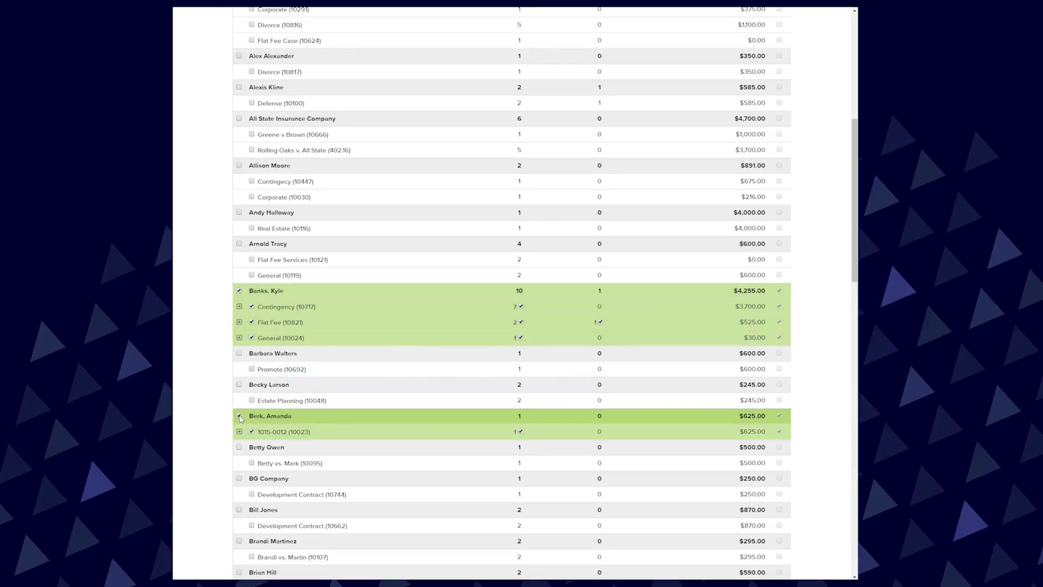
pyautogui.click(239, 511)
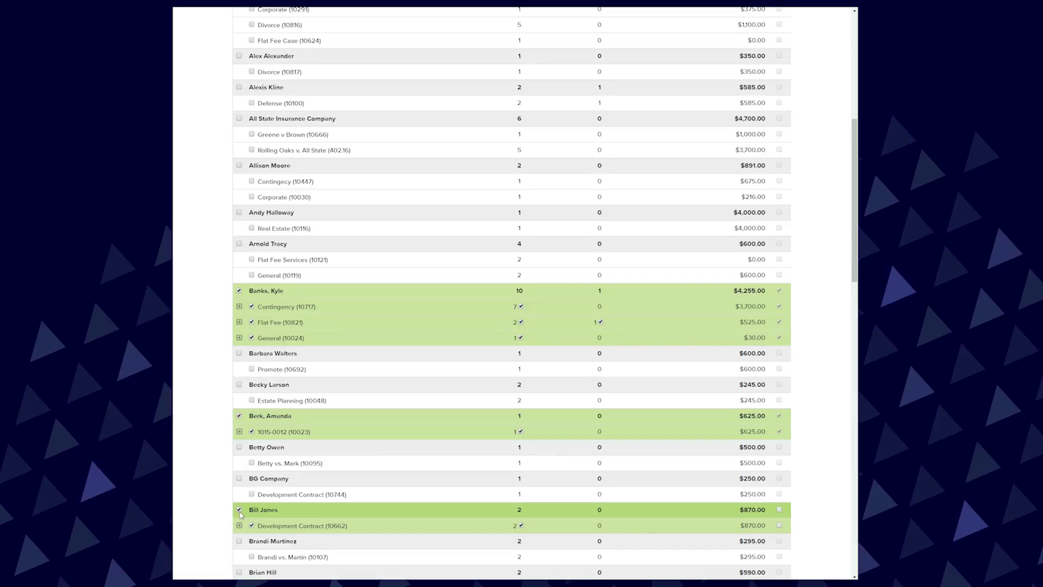
pyautogui.click(240, 511)
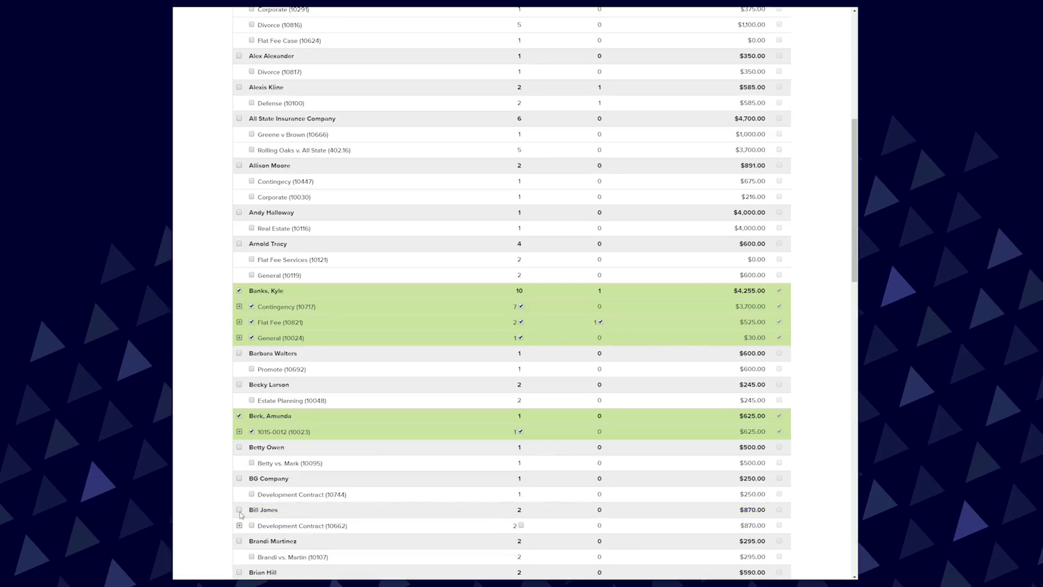
pyautogui.click(239, 292)
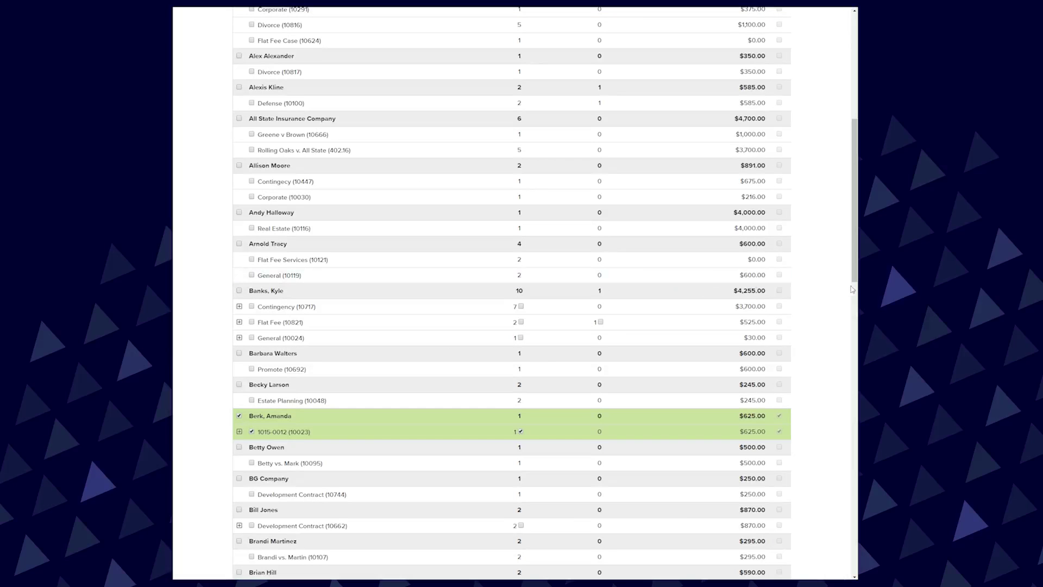
pyautogui.moveTo(854, 285); pyautogui.dragTo(849, 174)
# Save pre-bill invoice 21975, then check the discount settings, keeping the discount as a percentage.
pyautogui.click(741, 66)
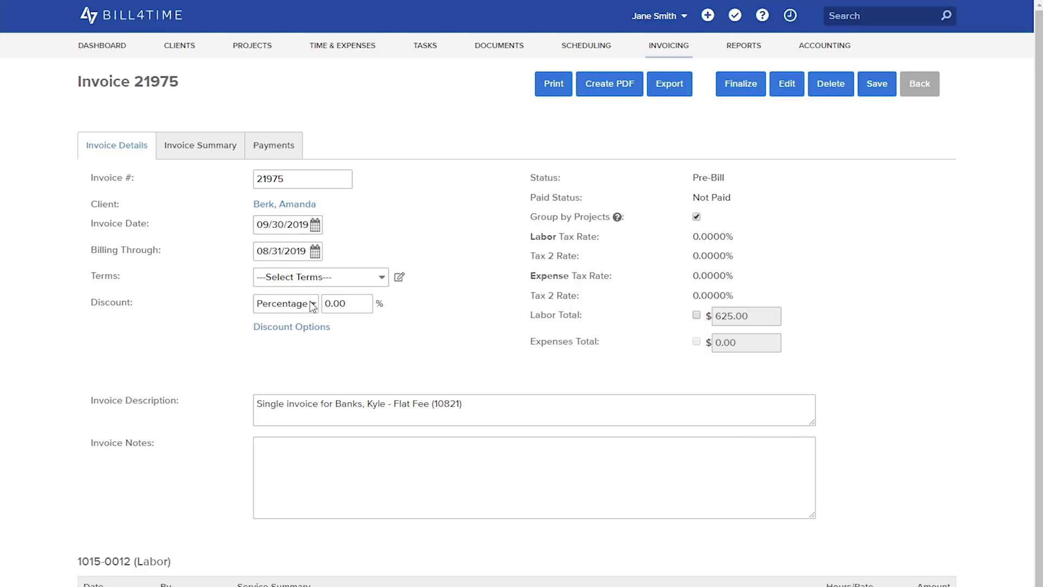
pyautogui.click(313, 304)
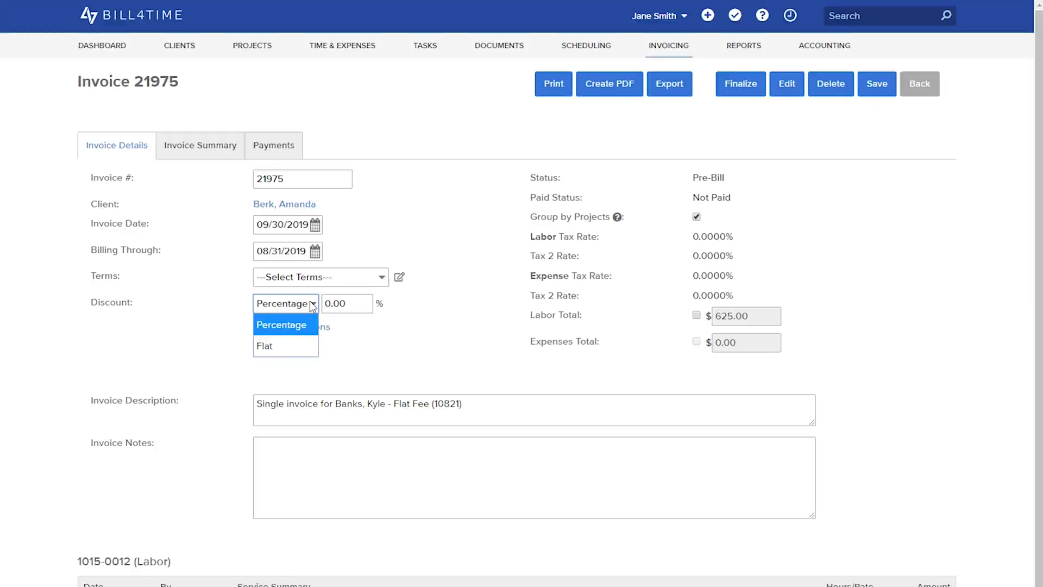
pyautogui.click(313, 304)
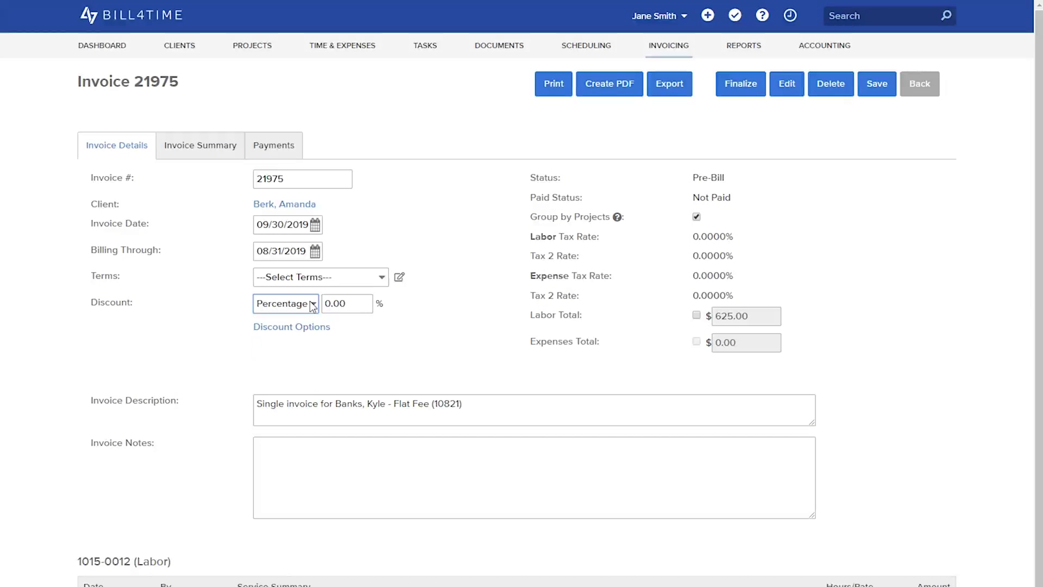
pyautogui.click(310, 329)
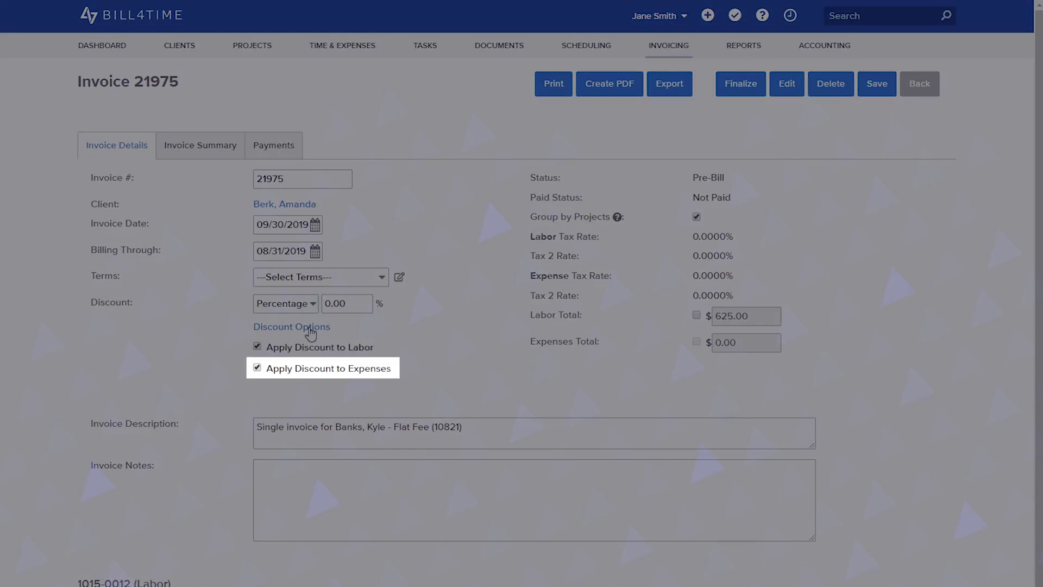
pyautogui.click(311, 328)
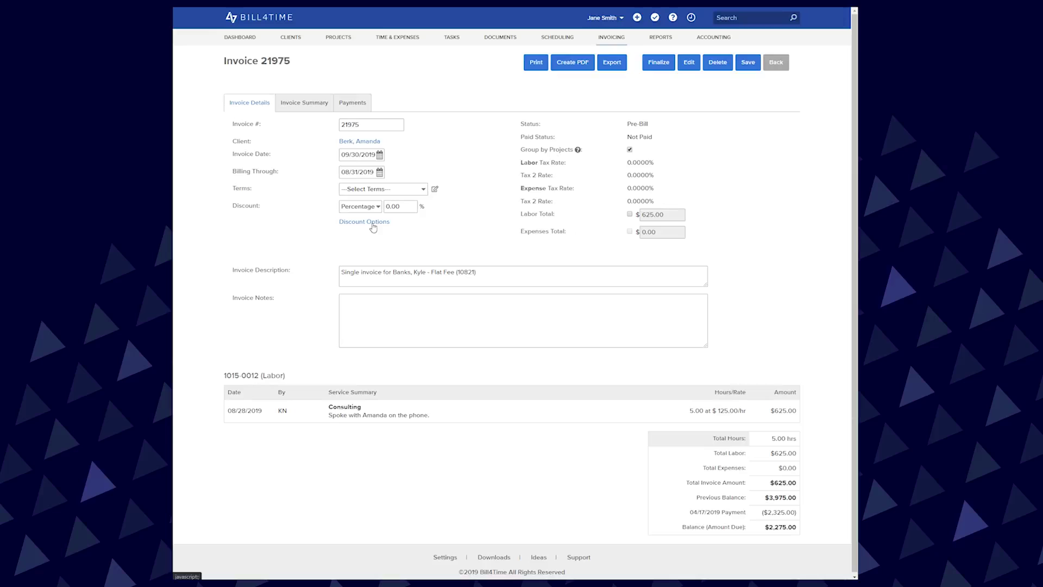
# Change the Consulting entry's labor time to 6 hours, bringing the invoice to $750.00.
pyautogui.click(344, 408)
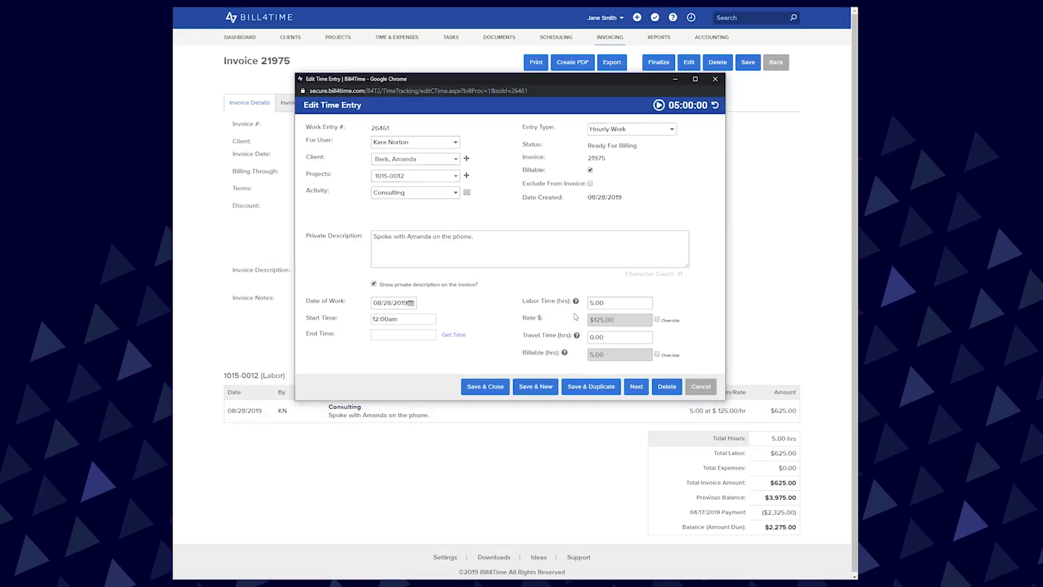
pyautogui.click(594, 303)
pyautogui.write('6')
pyautogui.click(495, 387)
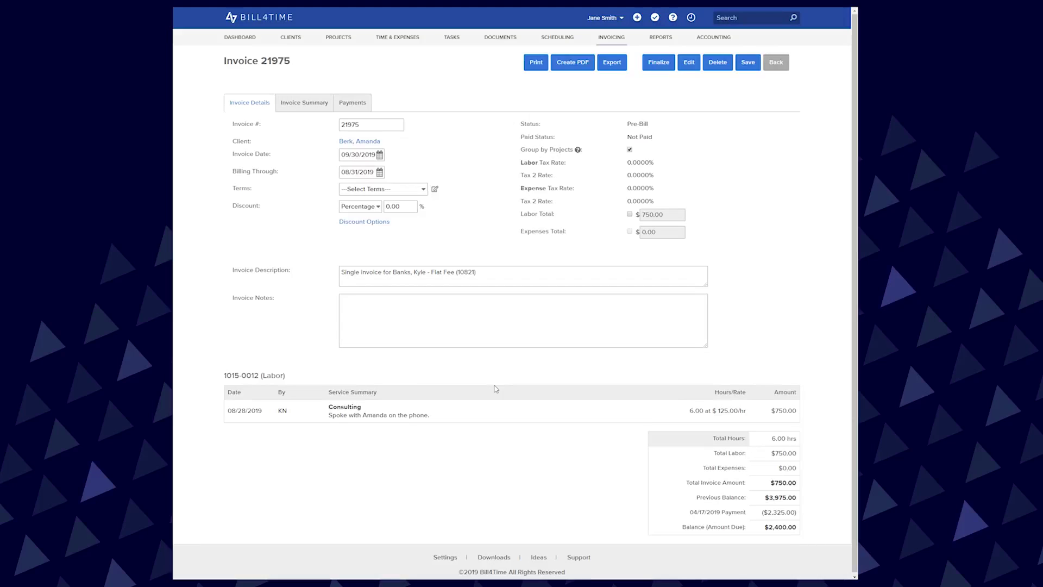
# Review the Invoice Summary and Payments tabs, then finalize invoice 21975 at $750.00.
pyautogui.click(306, 106)
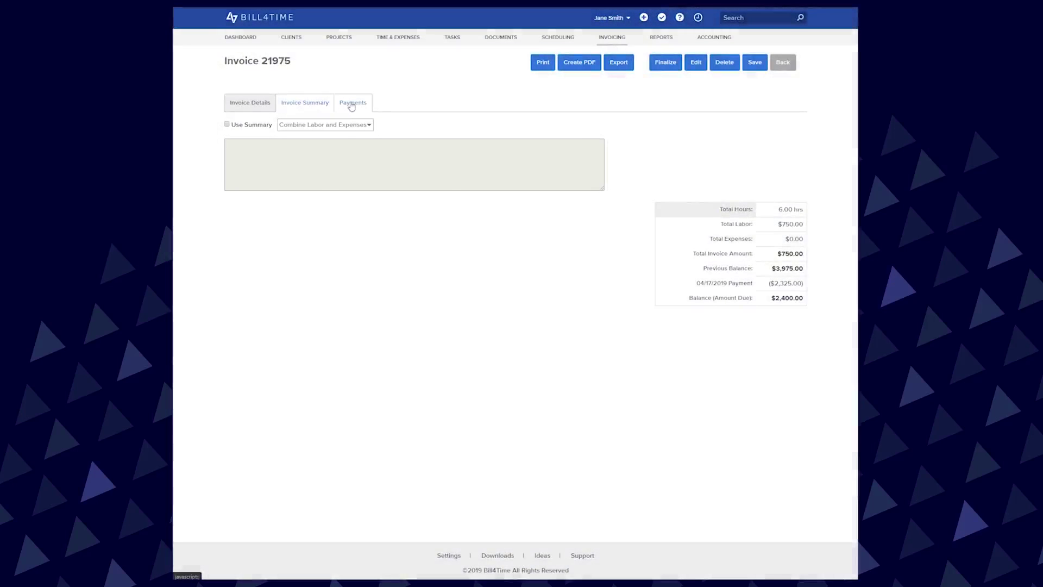
pyautogui.click(352, 105)
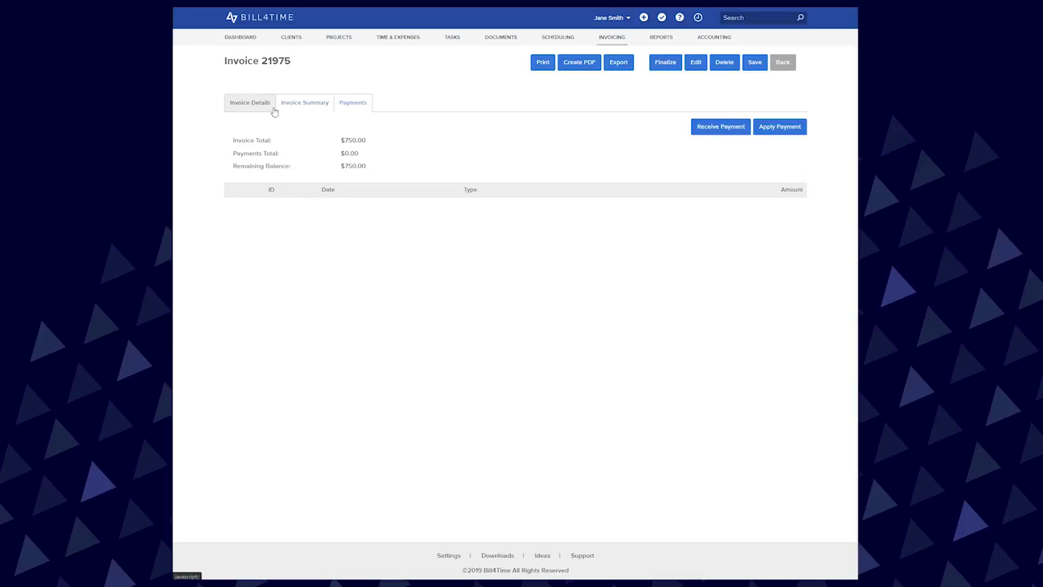
pyautogui.click(251, 109)
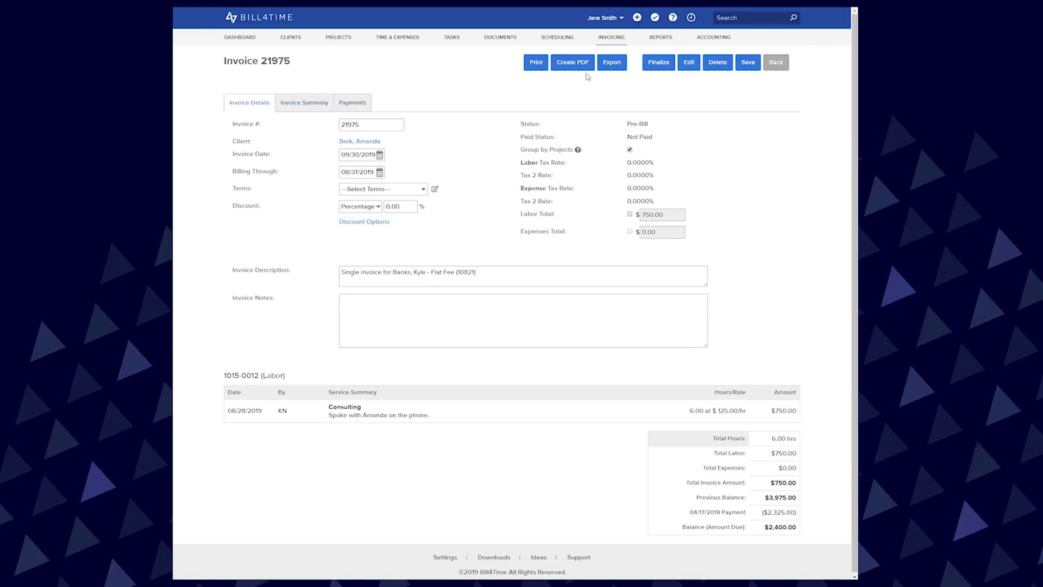
pyautogui.click(652, 70)
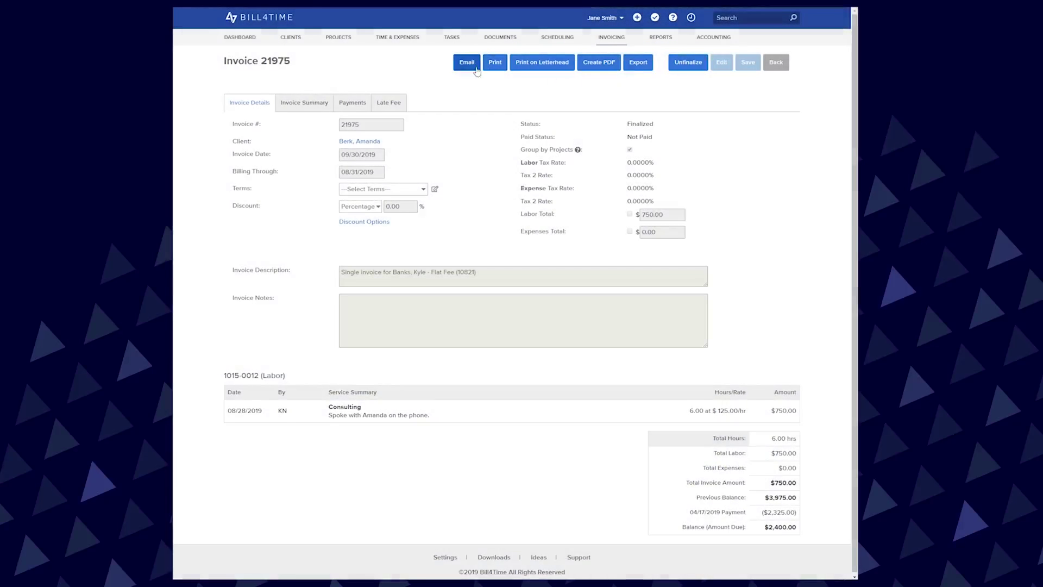
pyautogui.click(476, 70)
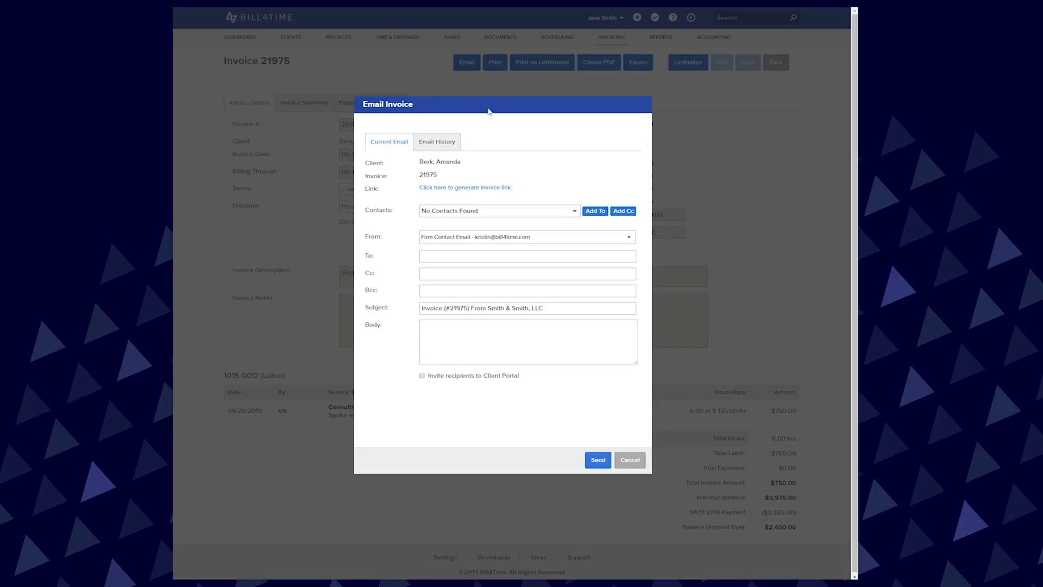
pyautogui.click(485, 188)
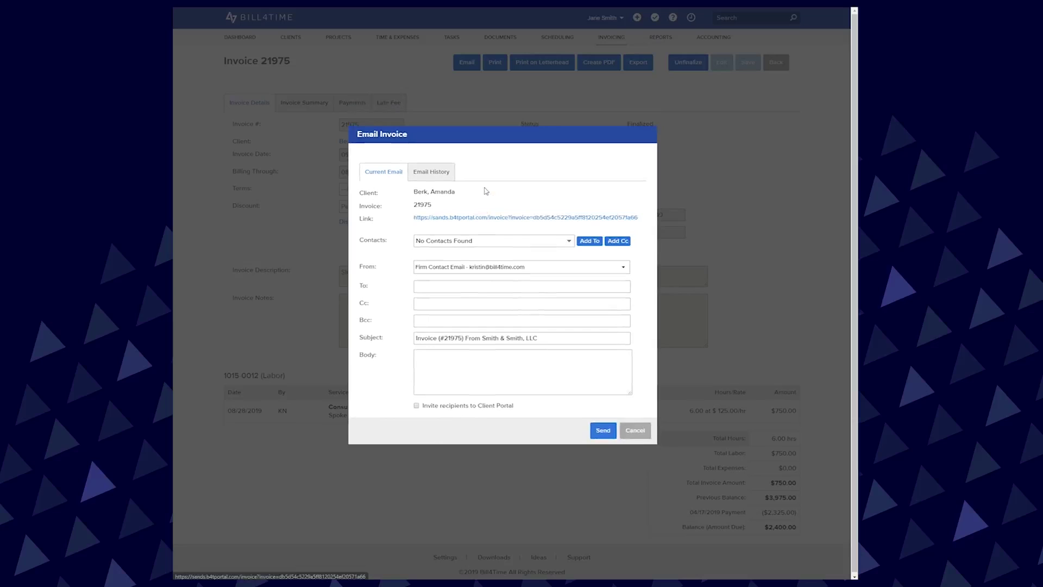
pyautogui.click(482, 219)
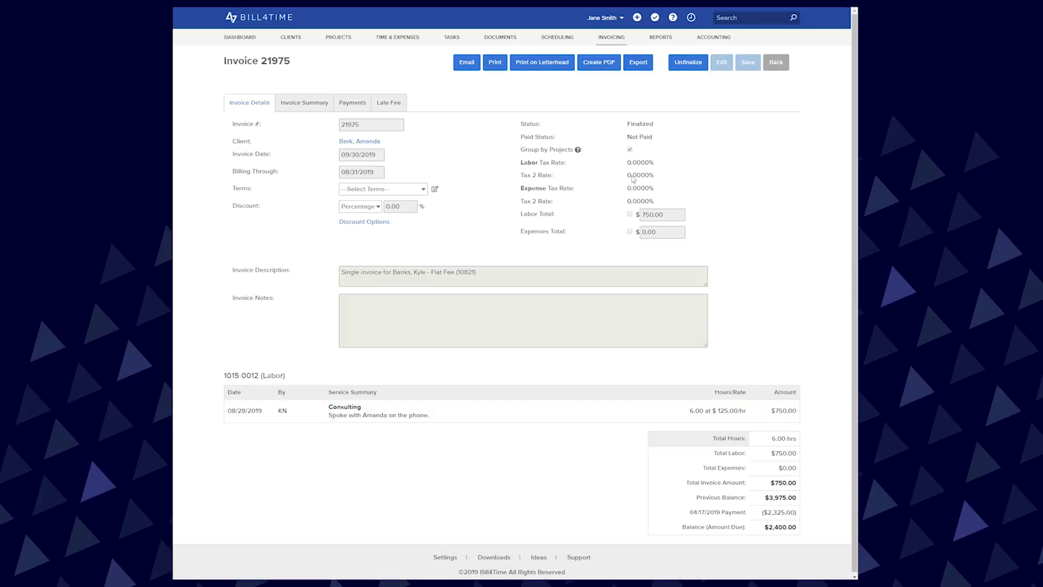
# Unfinalize invoice 21975, then delete it and confirm the deletion.
pyautogui.click(677, 72)
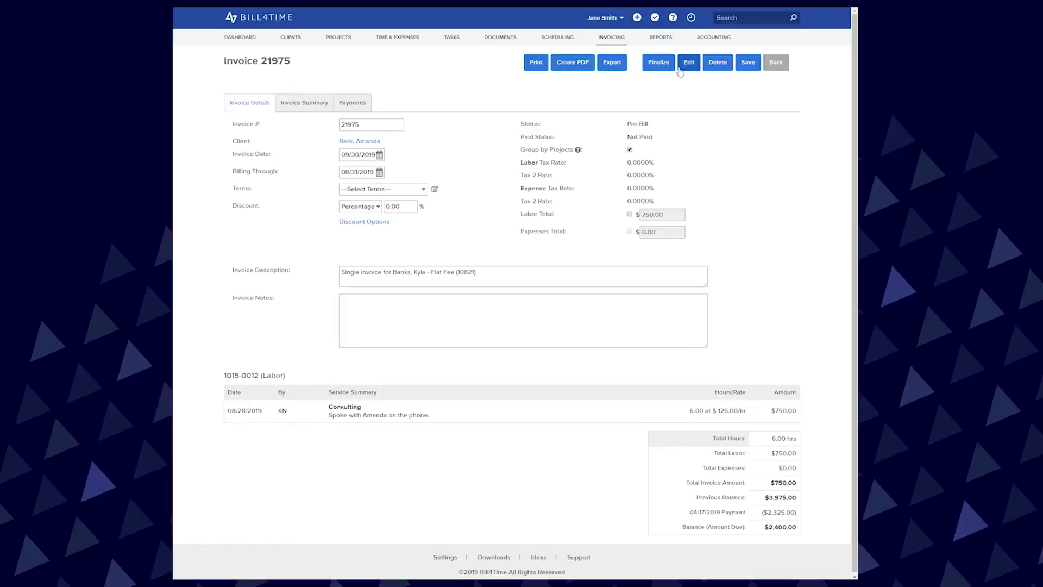
pyautogui.click(718, 63)
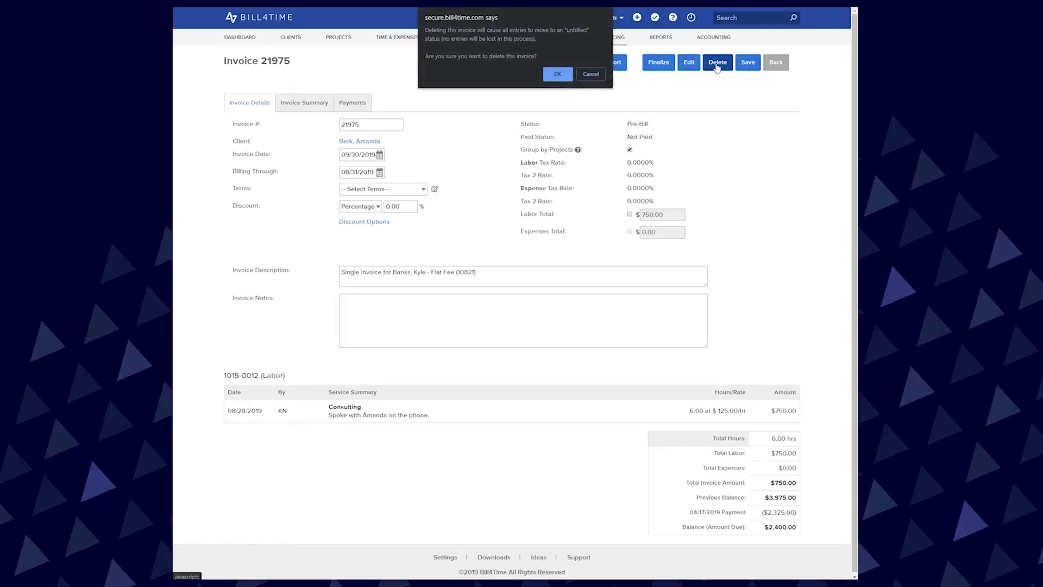
pyautogui.click(565, 78)
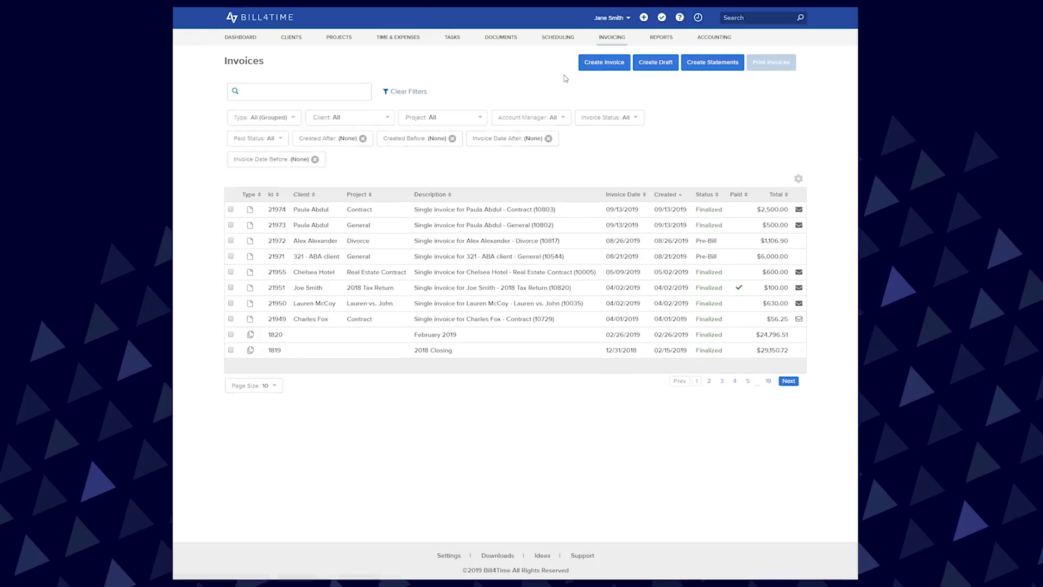